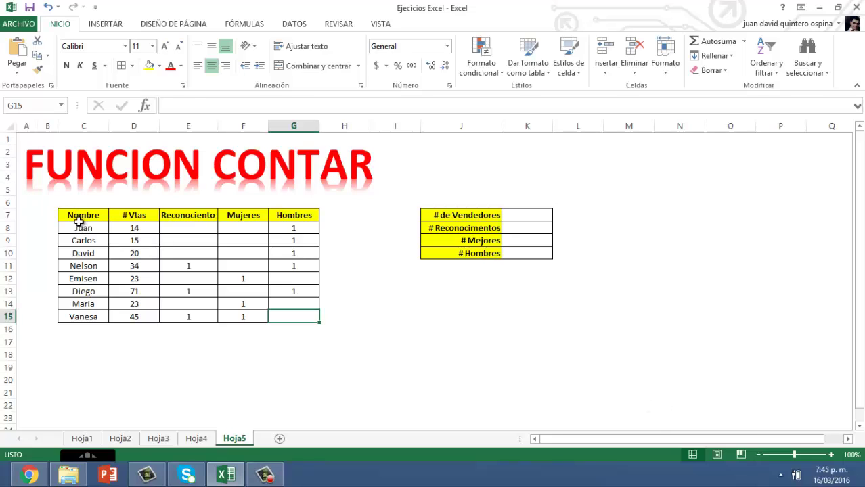
Step: Highlight the vendor data table, the Nombre heading and the # Vtas sales figures
mouse_move(77, 216)
mouse_down()
mouse_move(246, 279)
mouse_move(305, 315)
mouse_up()
click(342, 342)
click(75, 216)
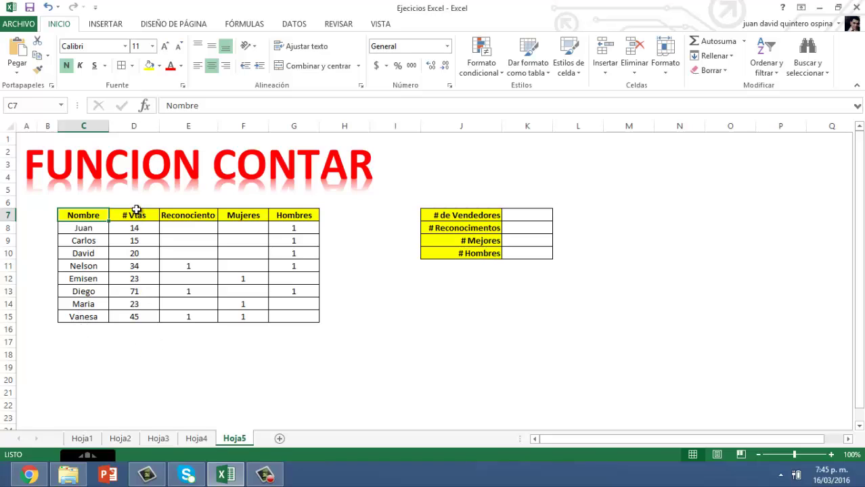
drag(135, 215, 134, 317)
click(162, 352)
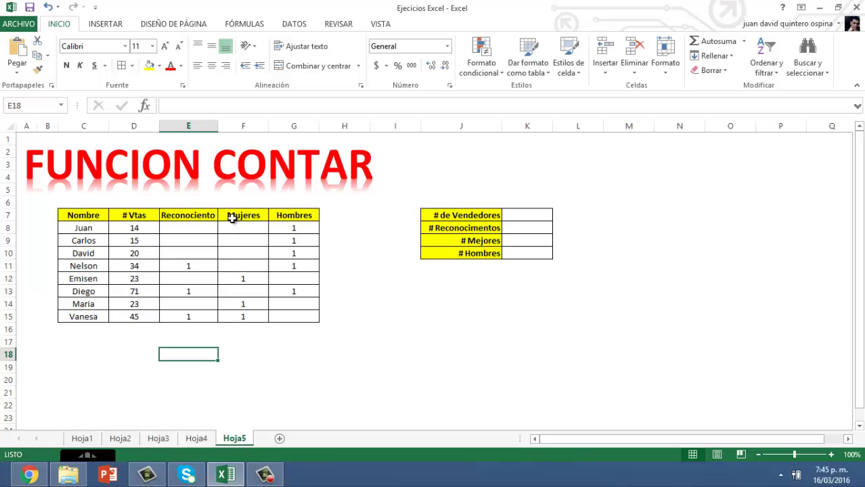
Step: Point out the recognition marks, the women in Mujeres and the men in Hombres
click(193, 269)
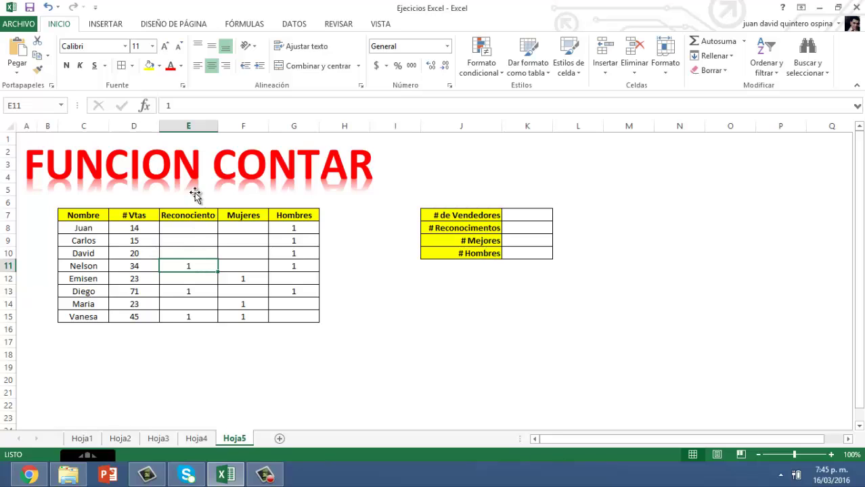
click(189, 292)
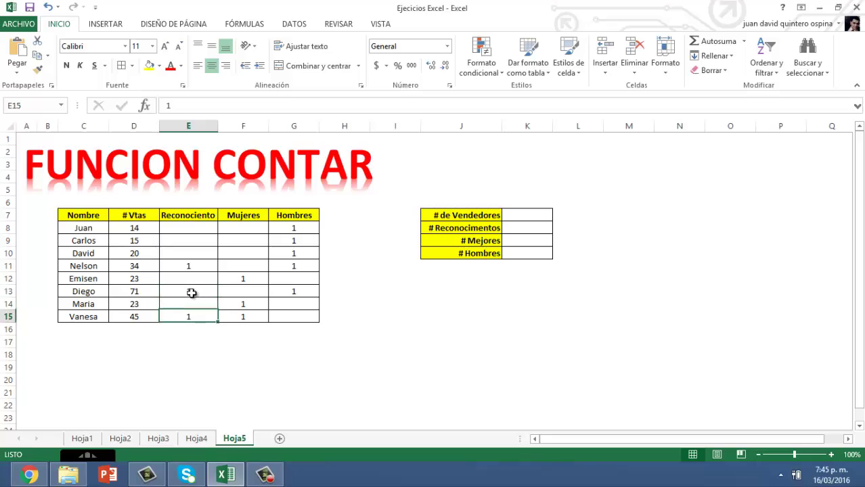
text(1)
click(192, 268)
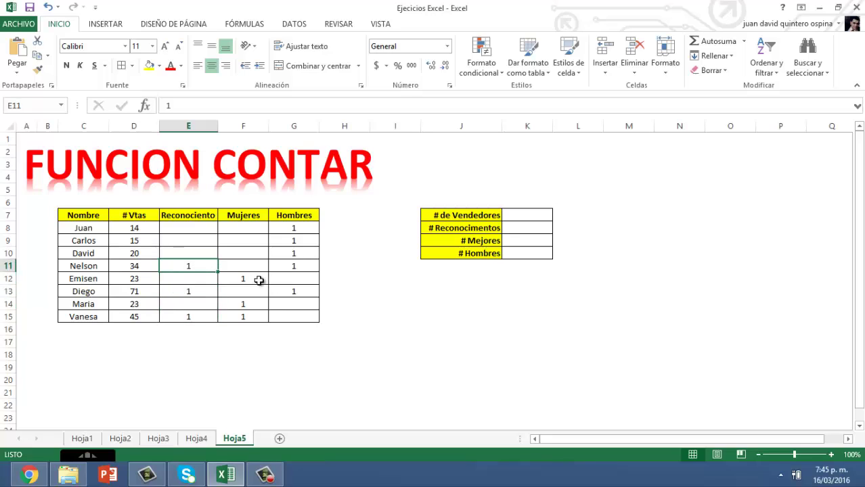
click(254, 281)
click(251, 304)
click(247, 318)
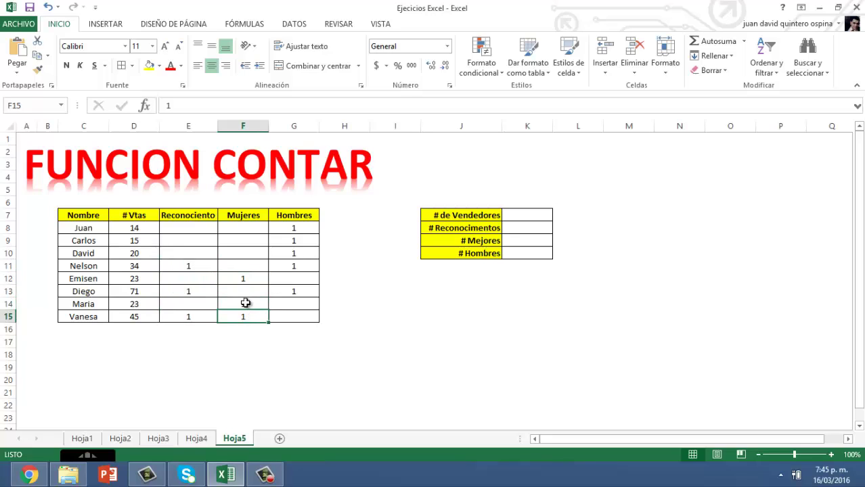
click(245, 280)
click(245, 304)
click(246, 317)
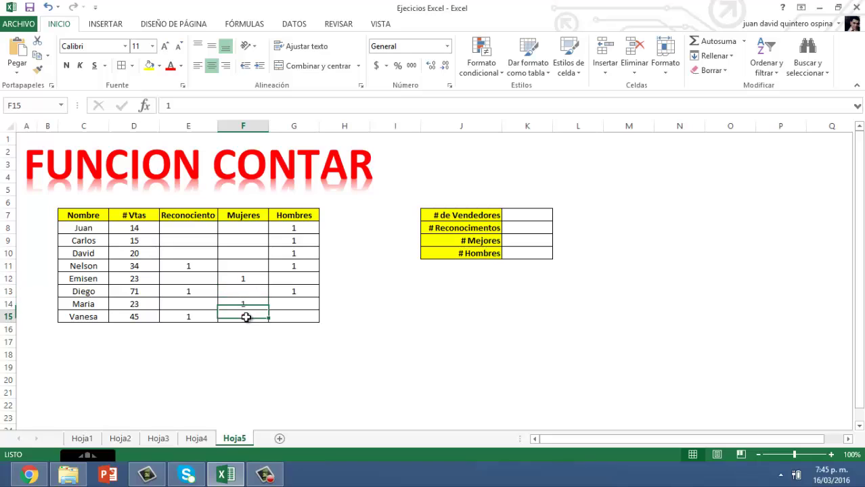
click(294, 228)
click(296, 241)
click(299, 256)
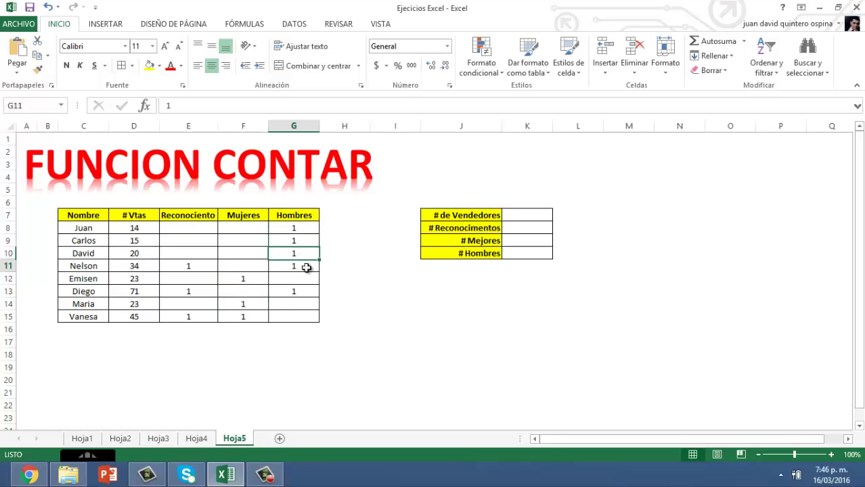
click(302, 267)
click(259, 390)
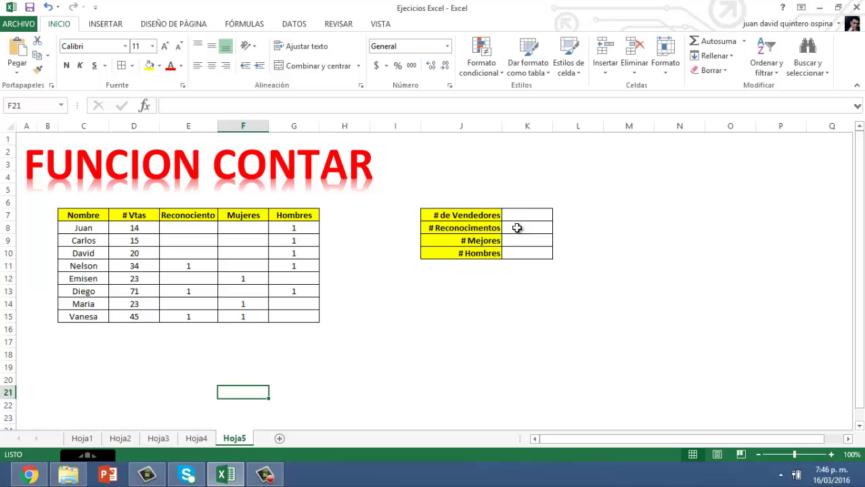
Step: In K7, enter =CONTAR over C8:C15, then redo it as =CONTAR(D8:D15), showing 8
click(537, 218)
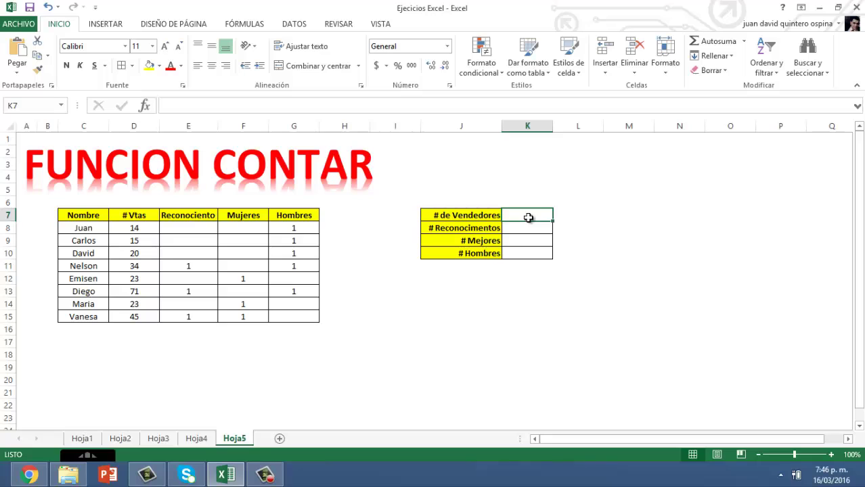
text(=contar)
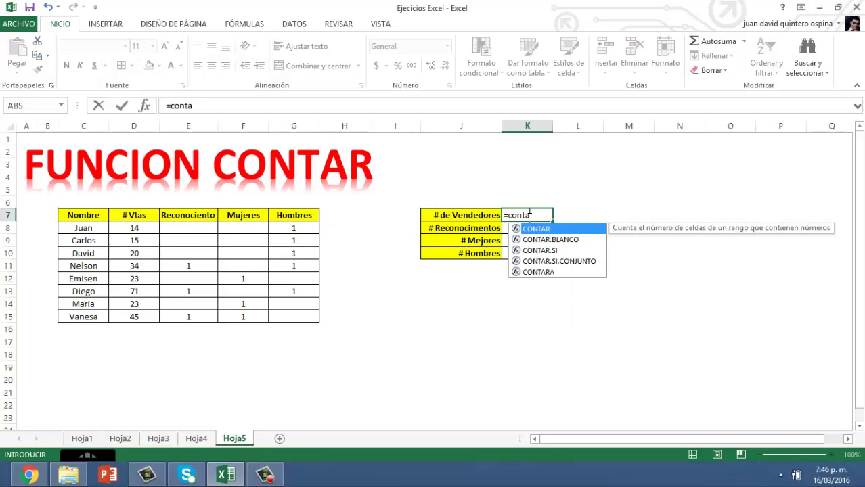
text(()
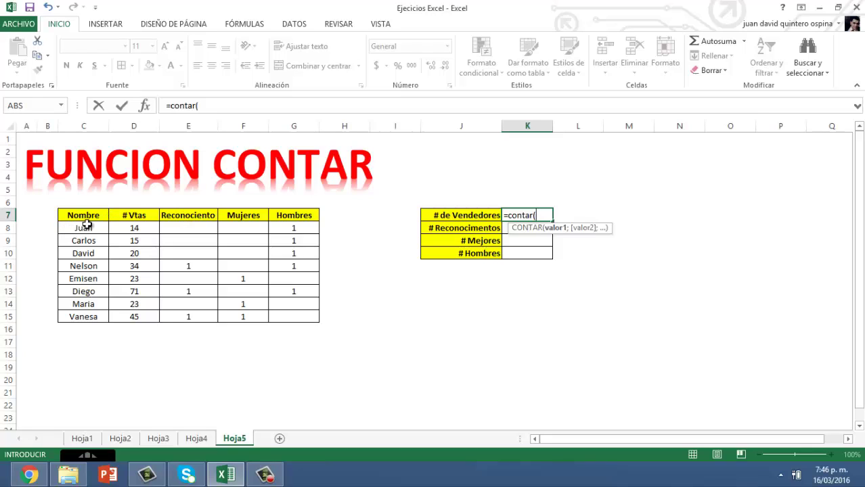
drag(86, 224, 90, 313)
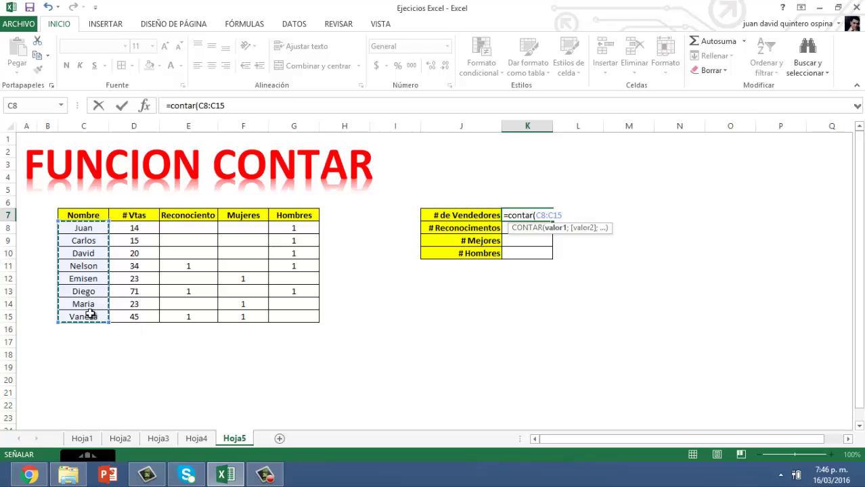
text())
key(ctrl+Return)
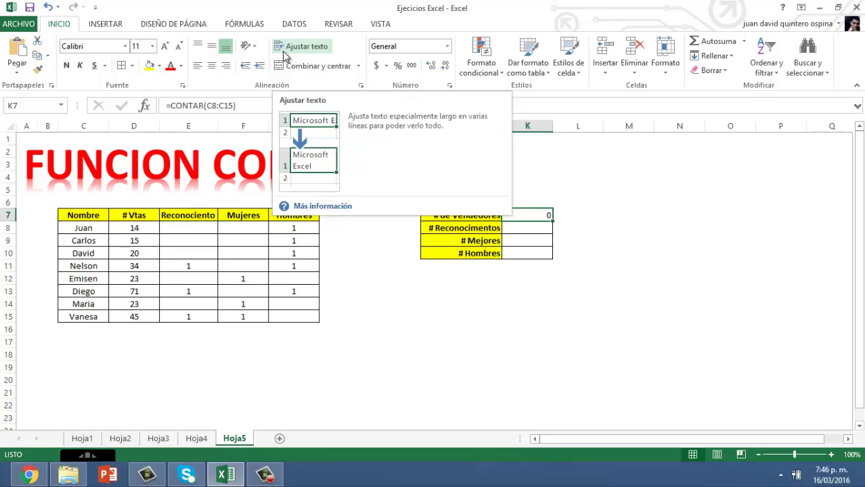
text(=contar)
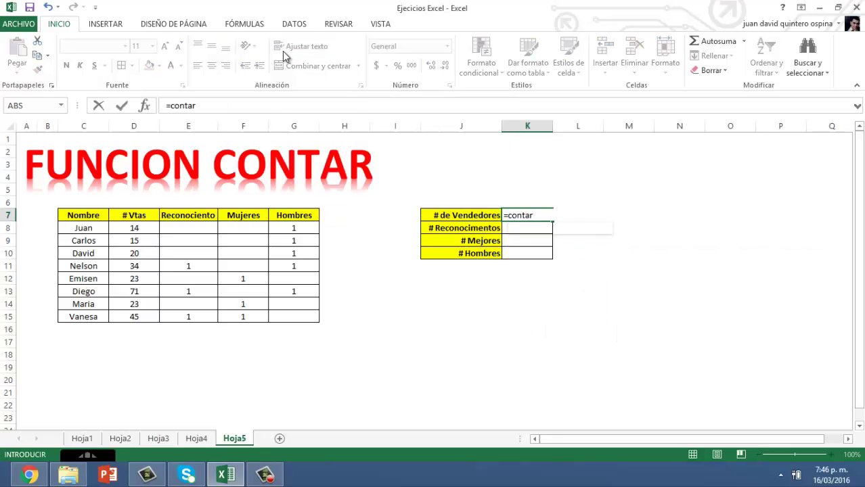
text(()
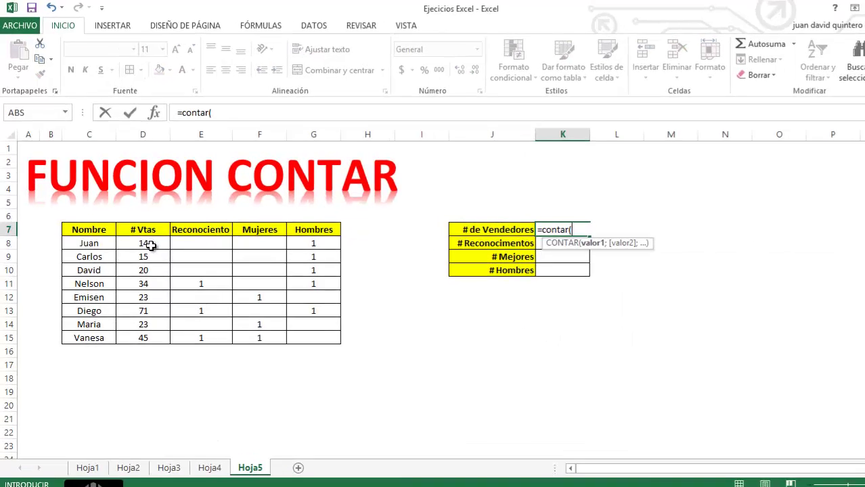
drag(150, 245, 140, 334)
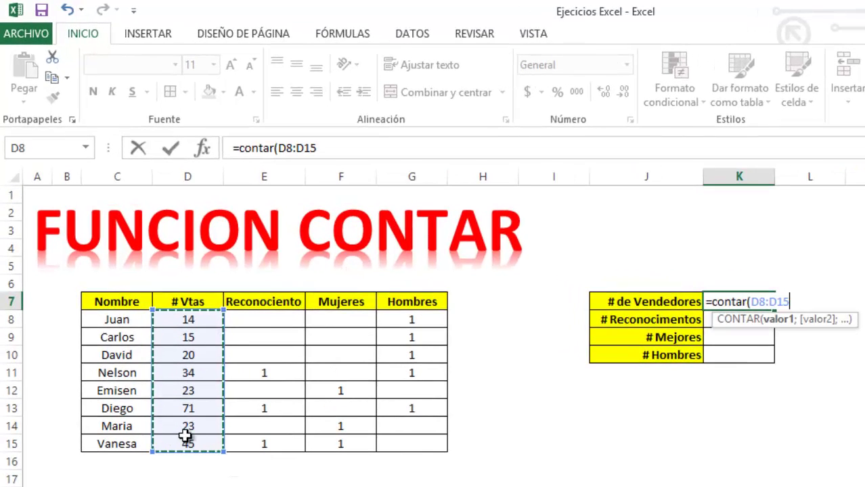
key(Return)
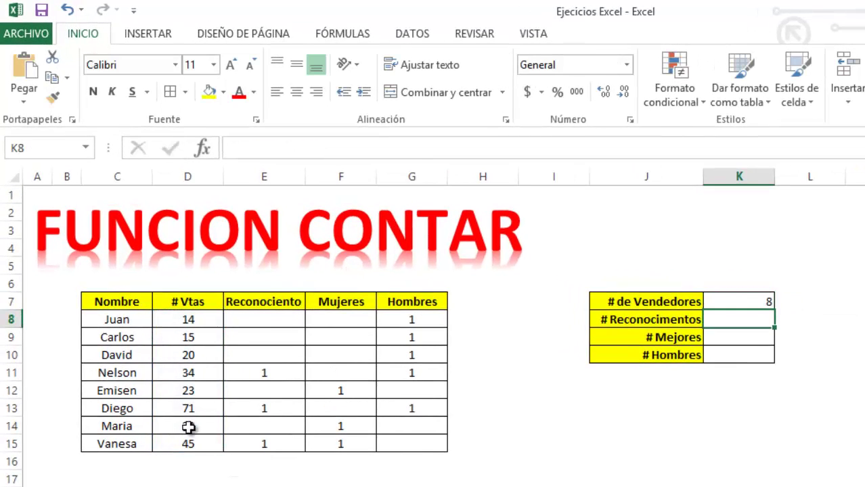
Step: Center the summary result cells
drag(726, 301, 739, 353)
click(296, 91)
click(741, 454)
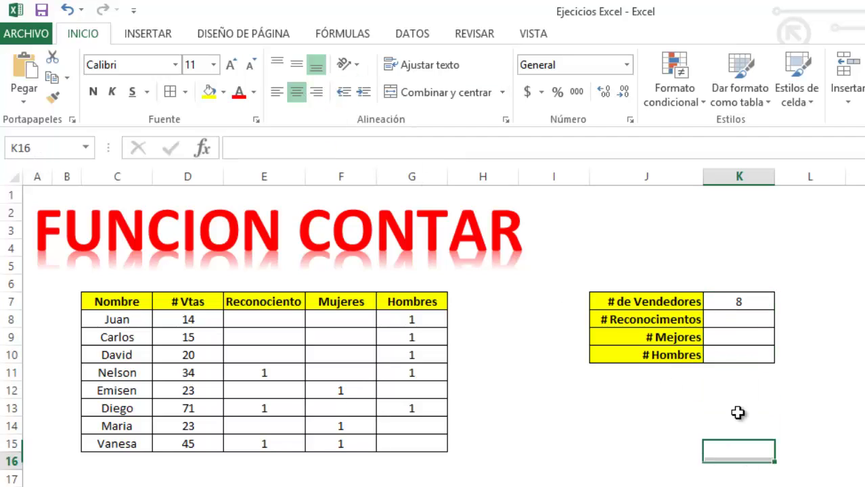
Step: Enter =CONTAR(E8:E15) in K8 for # Reconocimentos, giving 3, and verify the formula
click(735, 326)
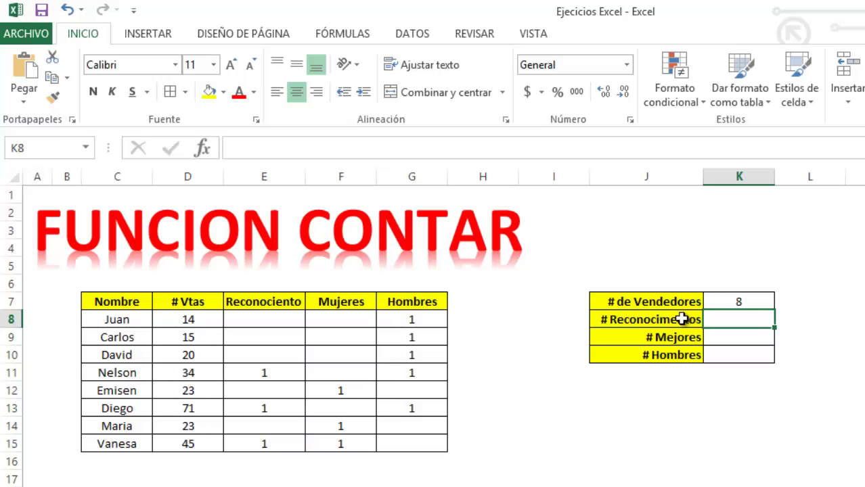
text(=con)
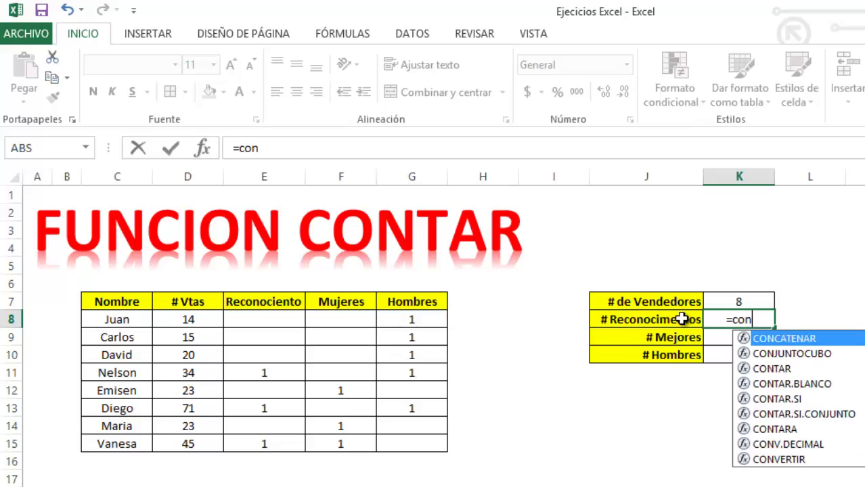
text(tar()
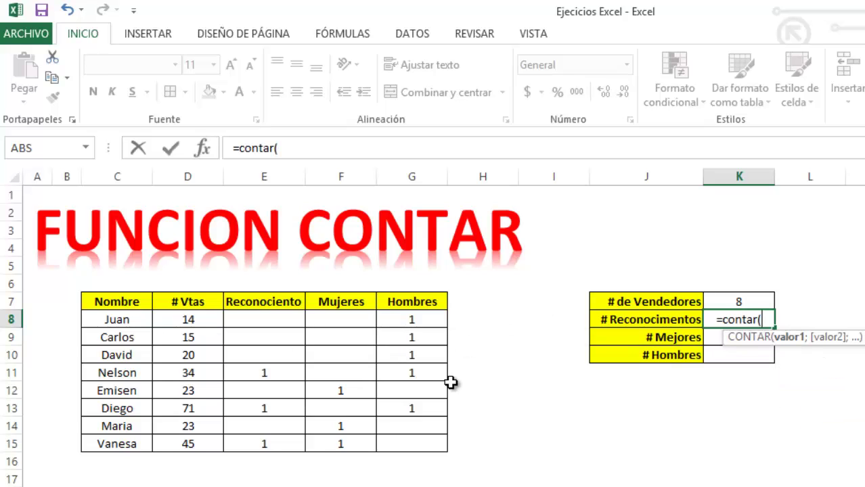
drag(277, 315, 280, 447)
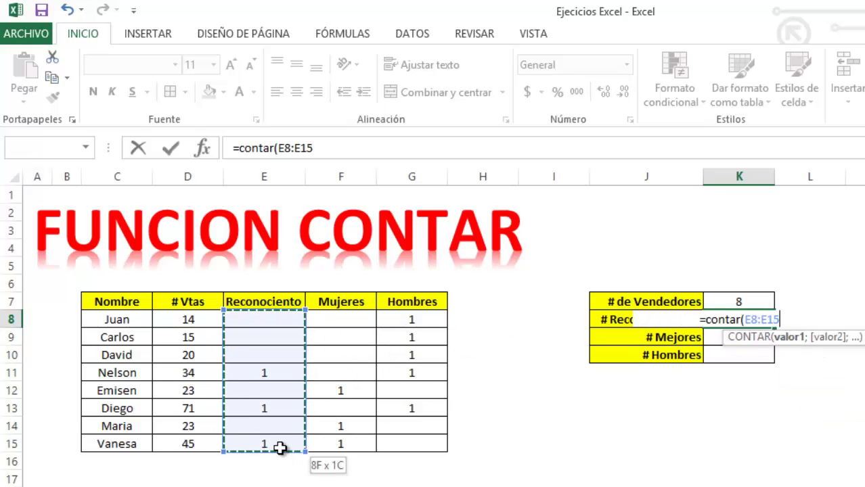
text())
key(Return)
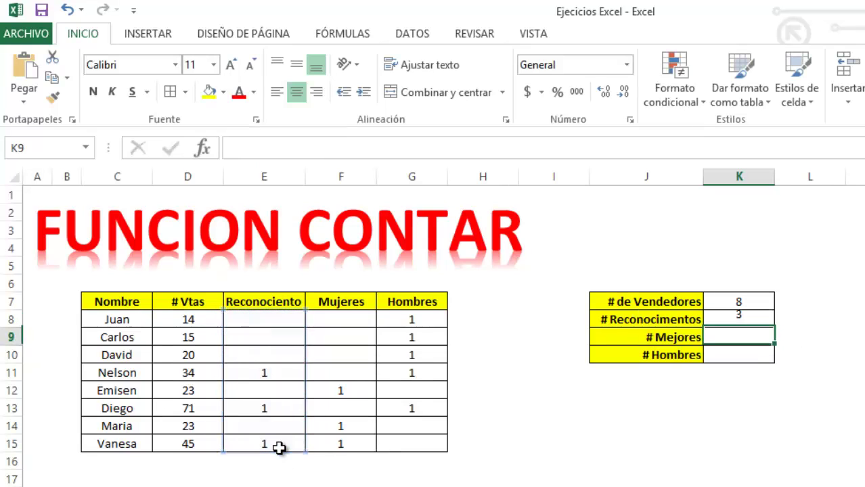
click(756, 319)
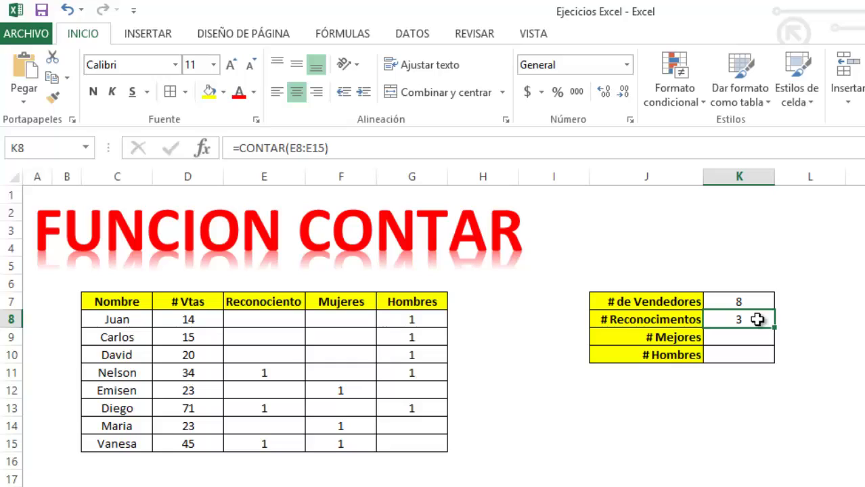
click(743, 338)
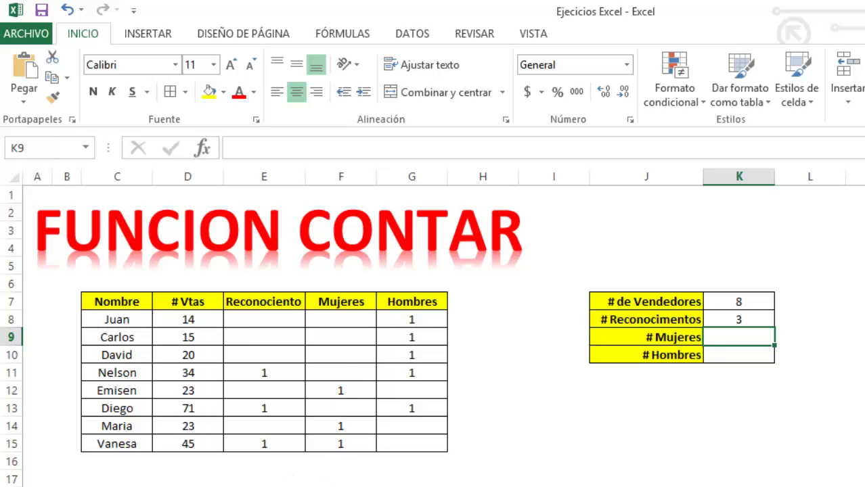
Step: Name the range F8:F15 'Mujeres' using the Name Box
drag(344, 319, 343, 443)
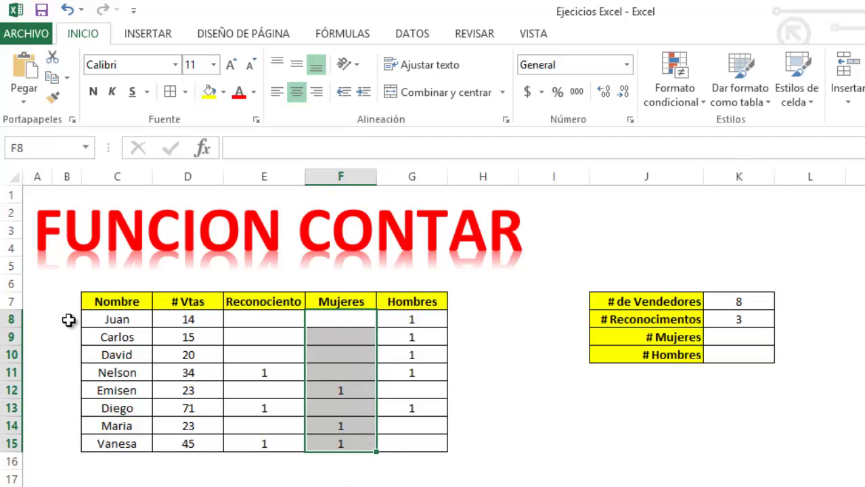
click(48, 148)
key(BackSpace)
text(Mujeres)
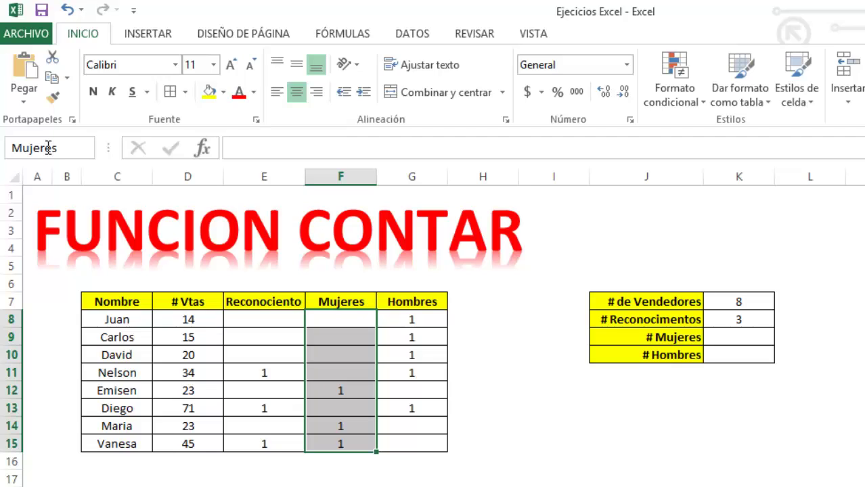
key(Return)
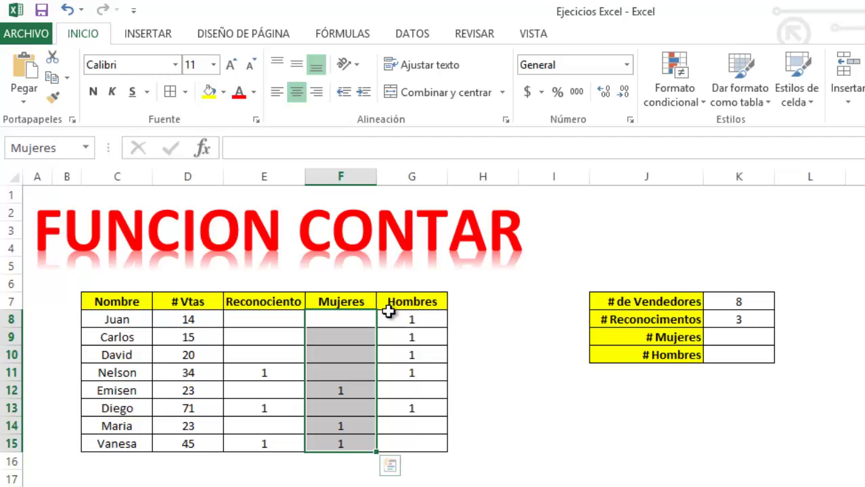
Step: Name the range G8:G15 'Hombres' using the Name Box
drag(392, 318, 419, 440)
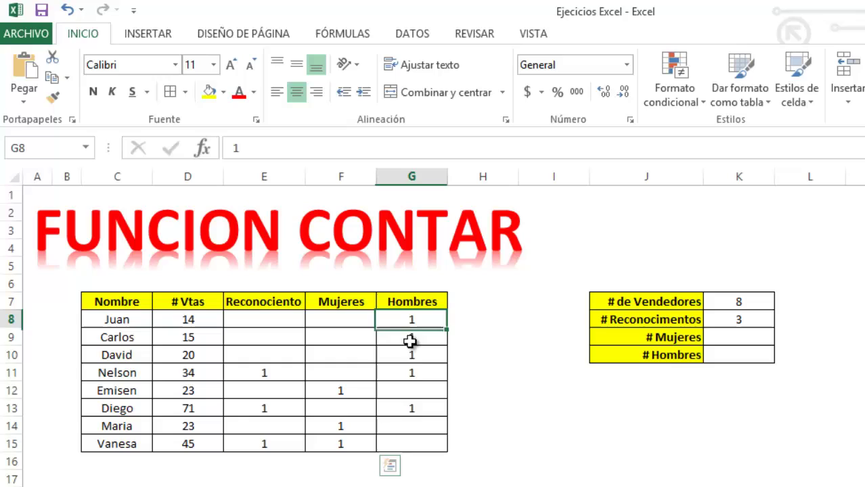
click(63, 148)
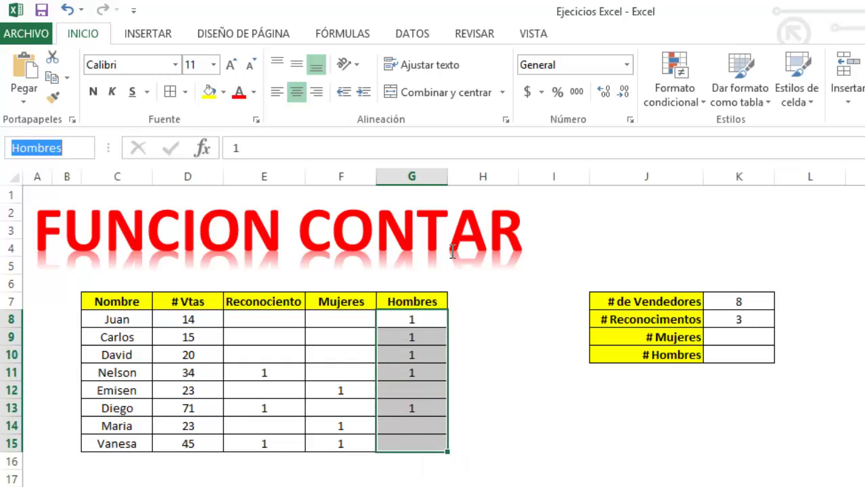
text(Hombres)
key(Return)
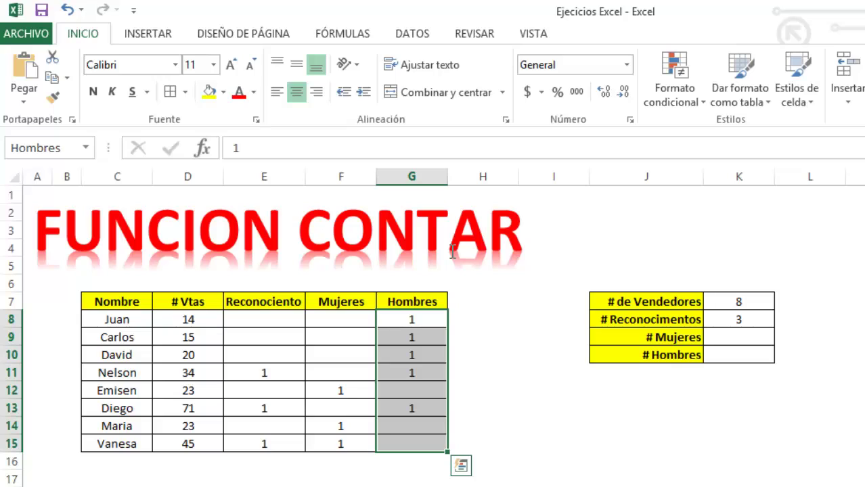
click(718, 337)
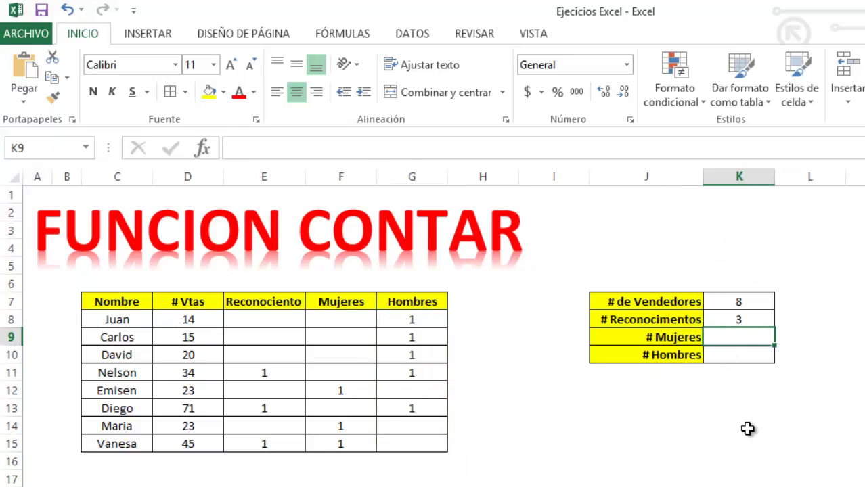
Step: Enter =CONTAR(Mujeres) in K9 so # Mujeres shows 3
text(=conta)
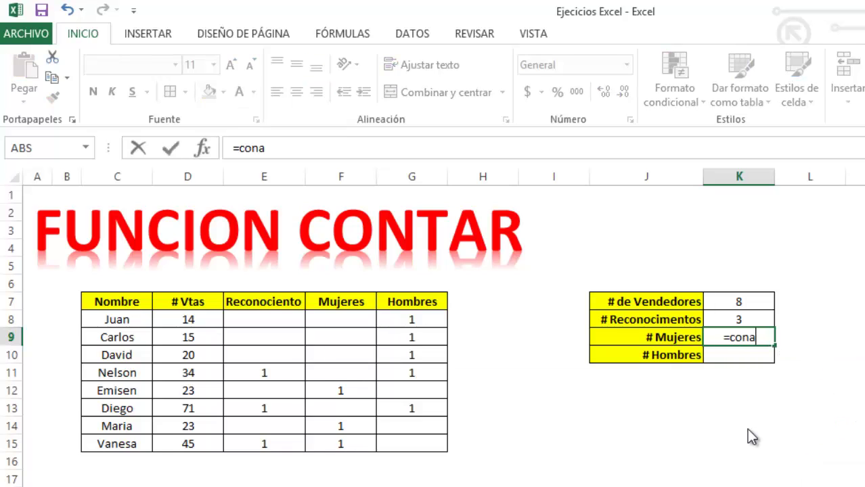
key(BackSpace)
text(tar()
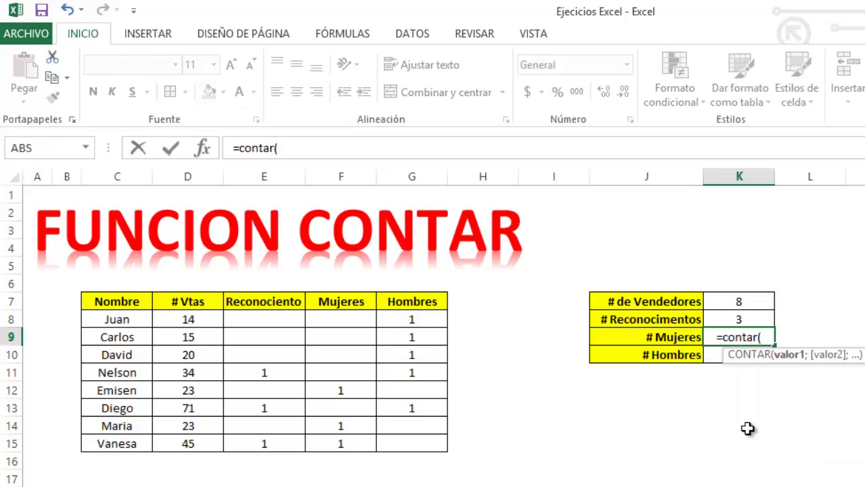
text(Mujeres)
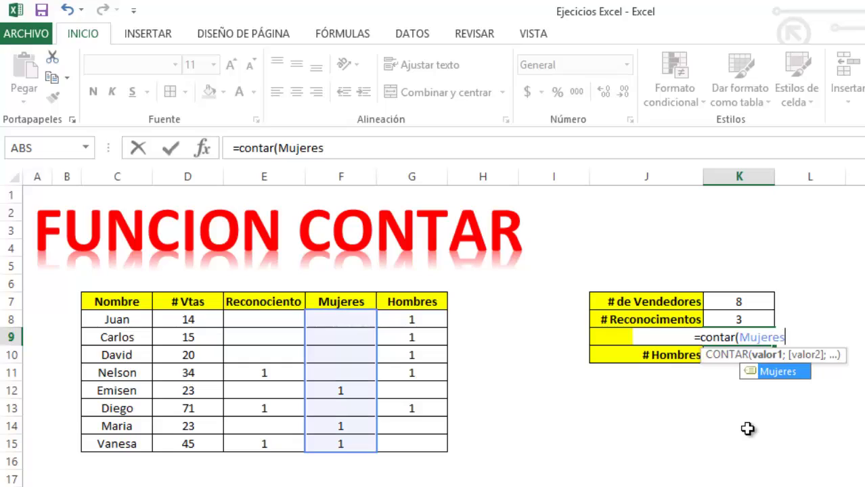
text())
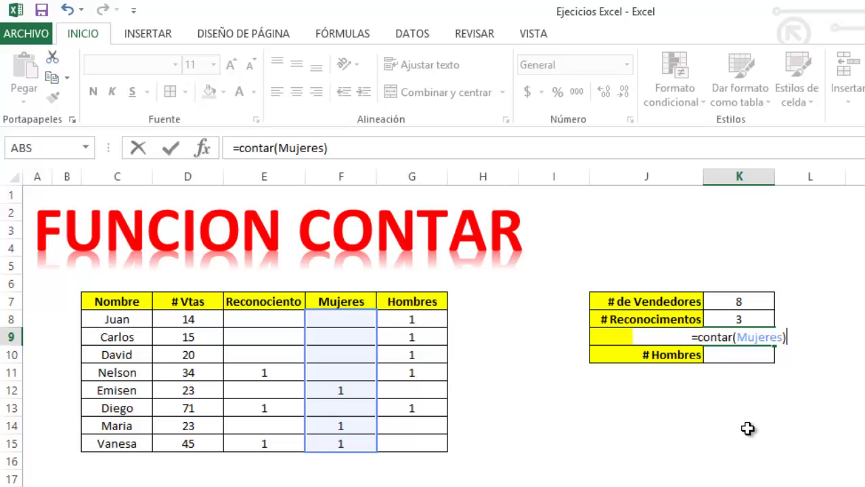
key(Return)
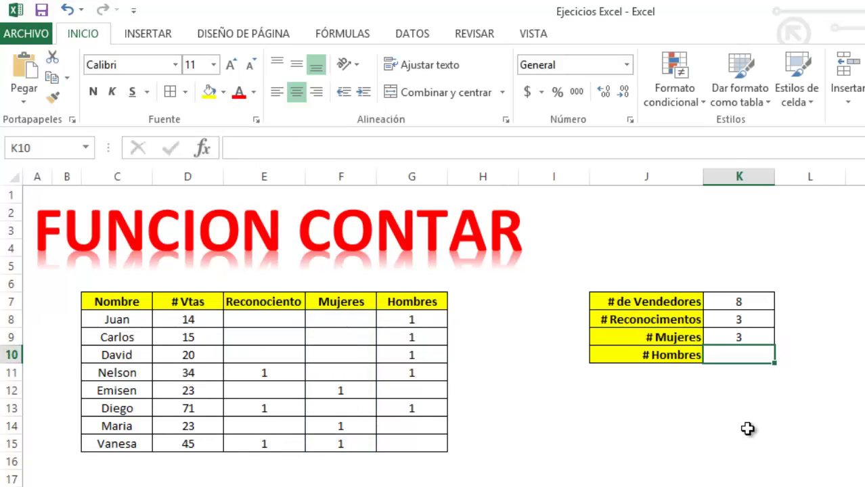
click(732, 339)
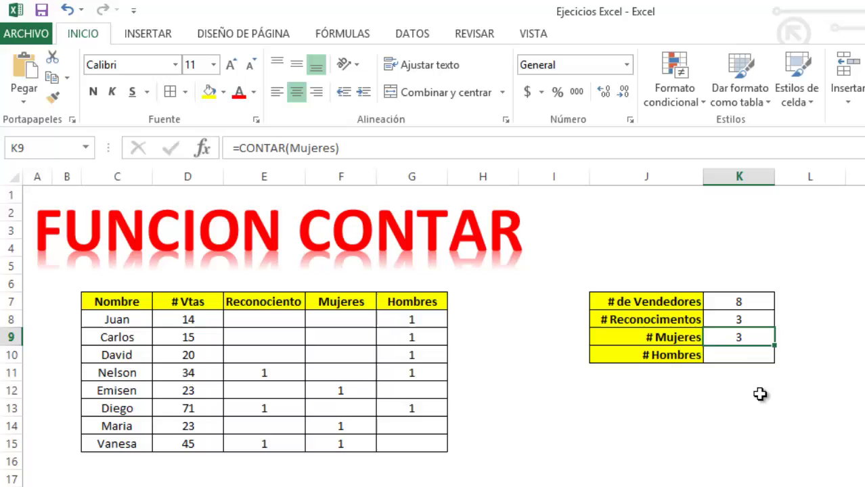
Step: Enter =CONTAR(Hombres) in K10 so # Hombres shows 5
click(747, 353)
text(=con)
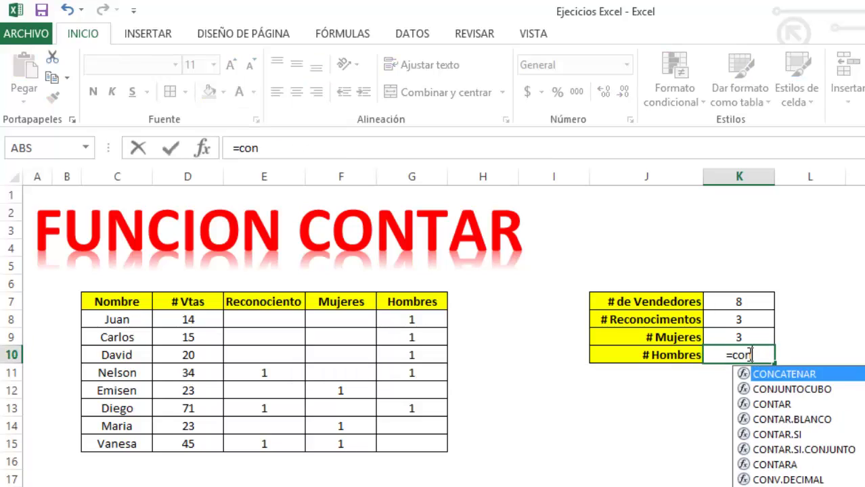
text(tar(Hombr)
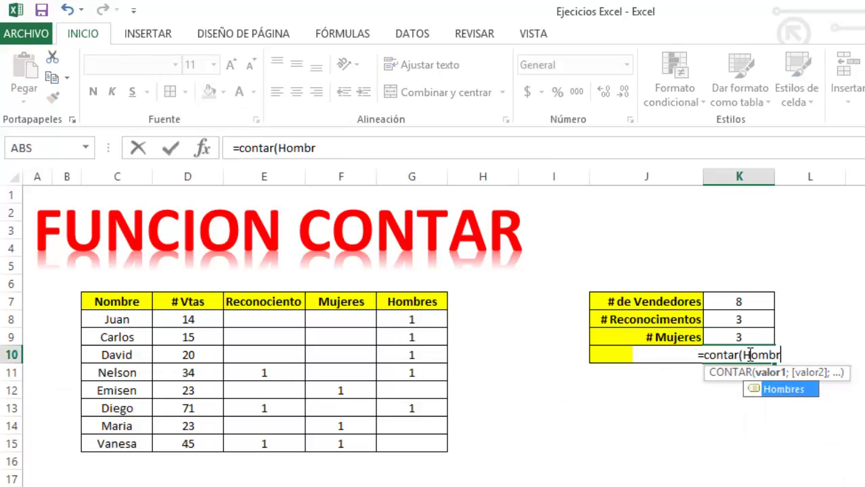
text(es))
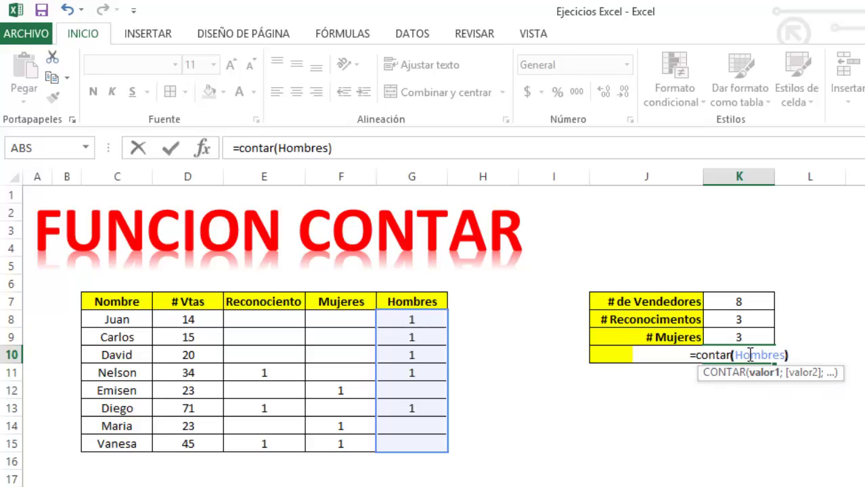
key(Return)
click(340, 486)
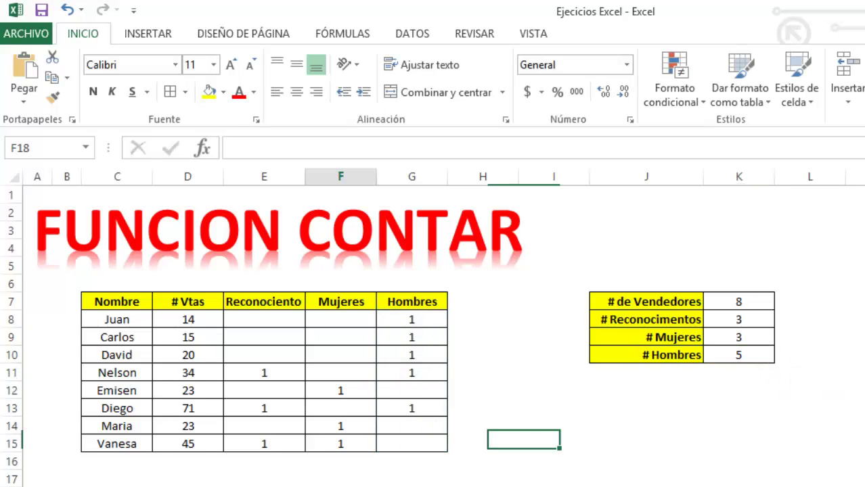